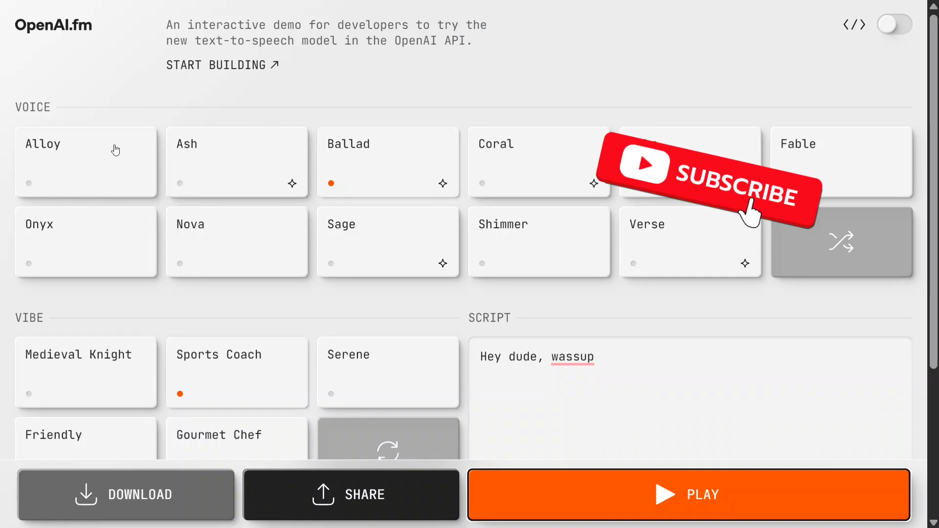
Select the Shimmer voice and the Friendly vibe, reviewing the vibe description.
left_click(506, 265)
scroll(505, 265, "down", 4)
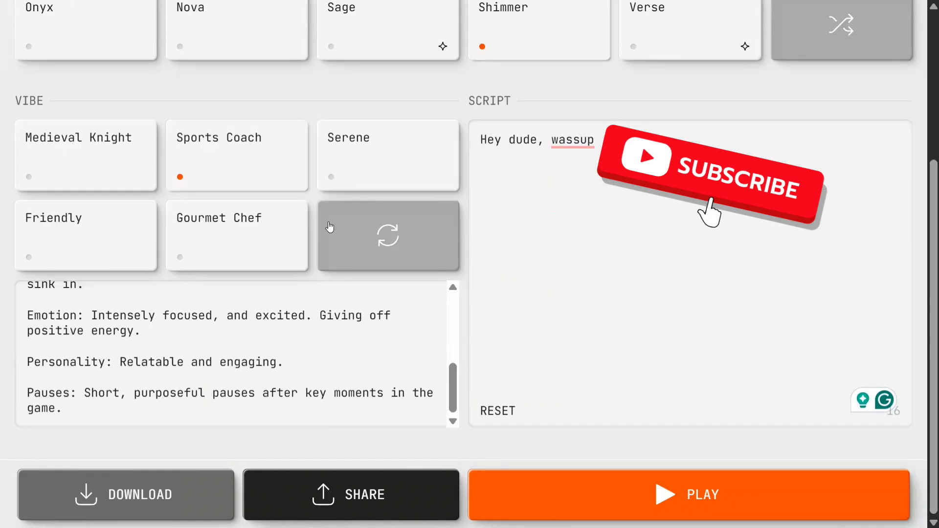
left_click(94, 249)
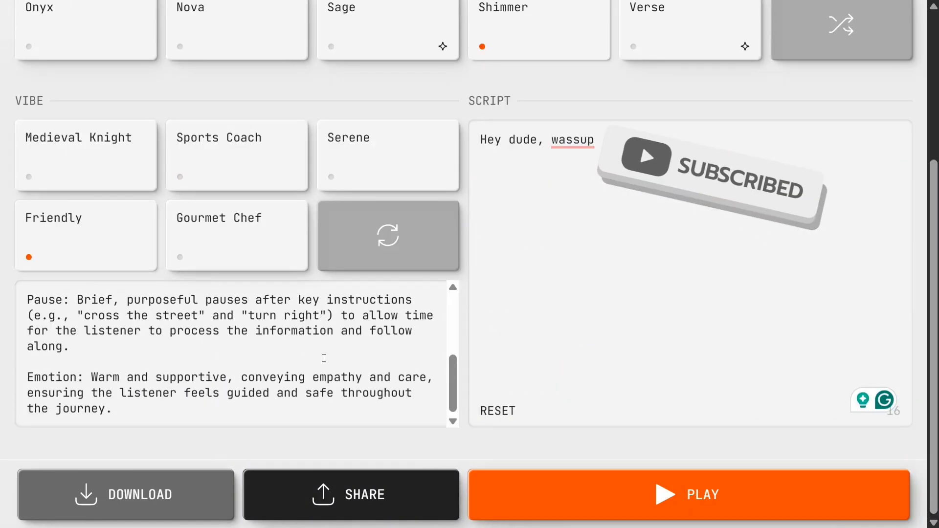
scroll(325, 357, "up", 4)
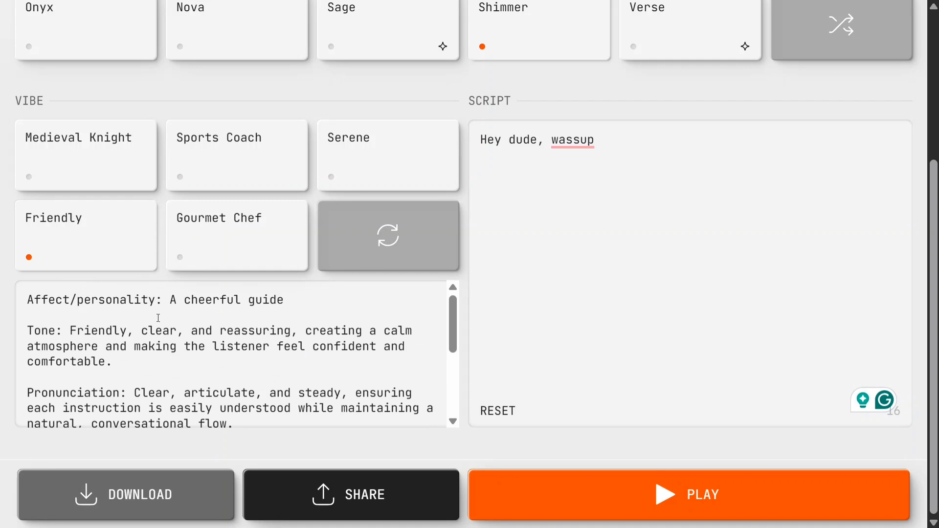
scroll(157, 333, "down", 3)
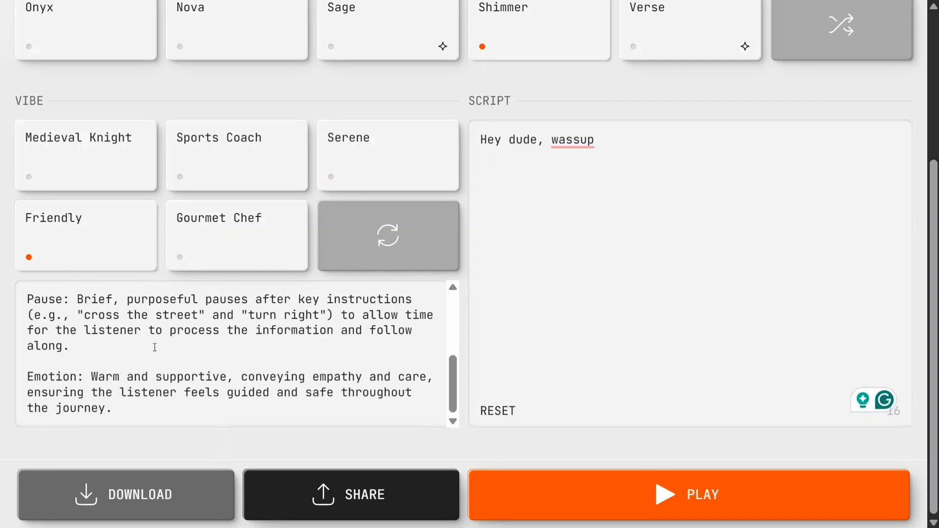
scroll(155, 348, "up", 1)
scroll(154, 347, "down", 2)
Play 'Hey dude, wassup' in the Shimmer voice with the Friendly vibe.
left_click(655, 495)
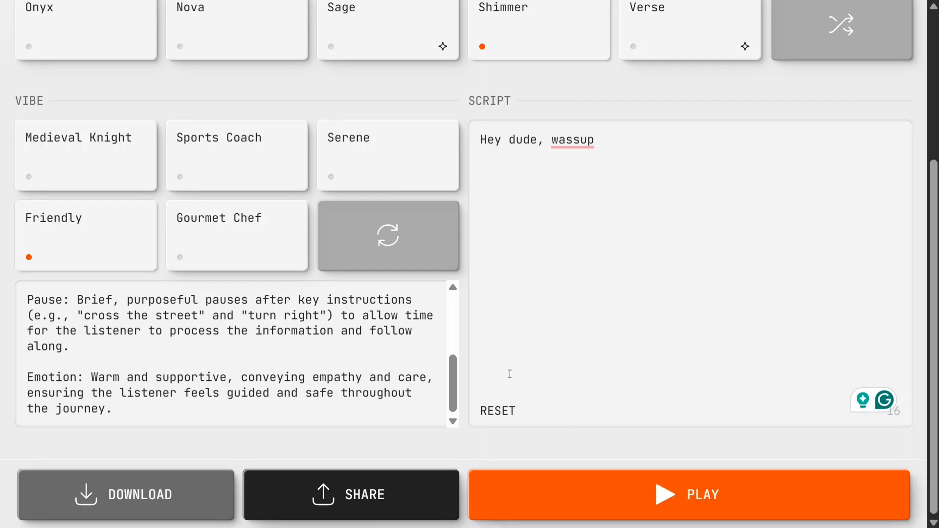
scroll(400, 366, "up", 5)
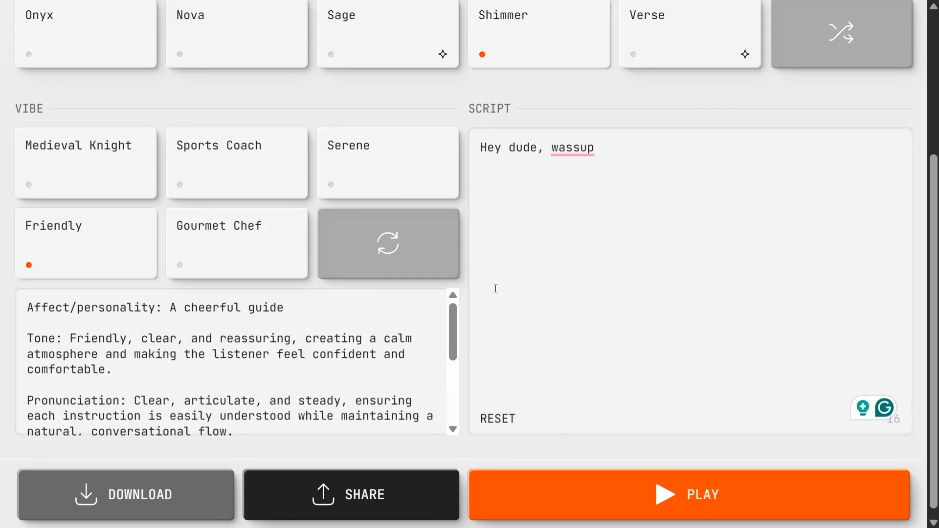
scroll(492, 289, "up", 5)
scroll(333, 305, "down", 2)
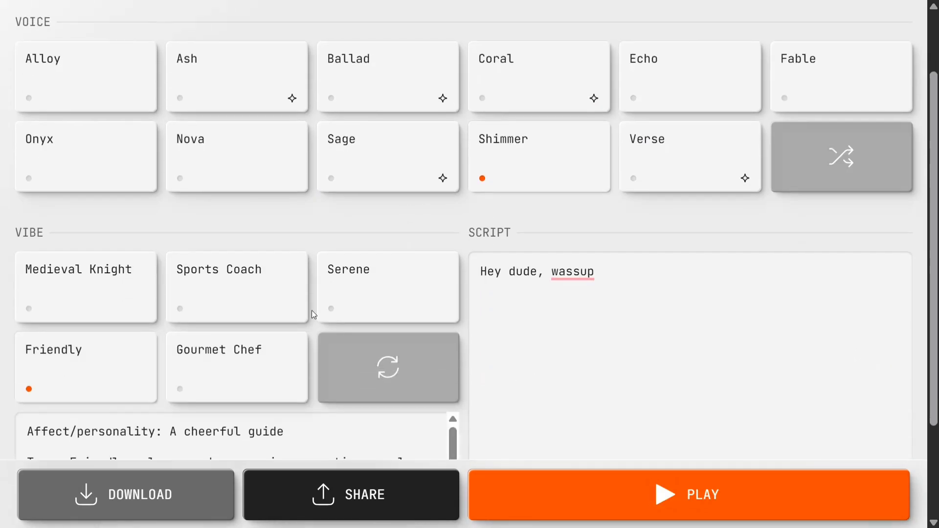
Switch the vibe to Sports Coach and play Shimmer reading 'Hey dude, wassup'.
left_click(265, 301)
scroll(332, 303, "down", 3)
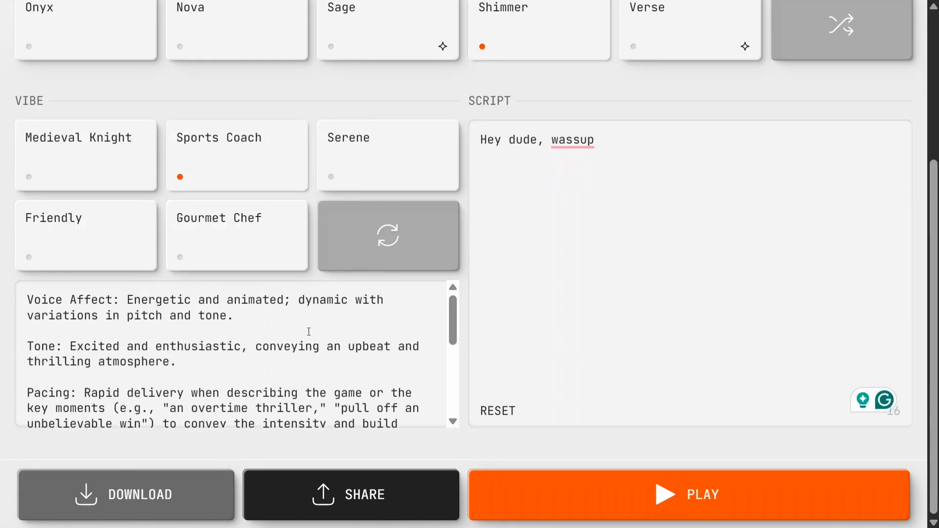
scroll(296, 343, "down", 3)
scroll(296, 343, "up", 5)
scroll(296, 343, "down", 5)
scroll(297, 343, "up", 5)
left_click(590, 491)
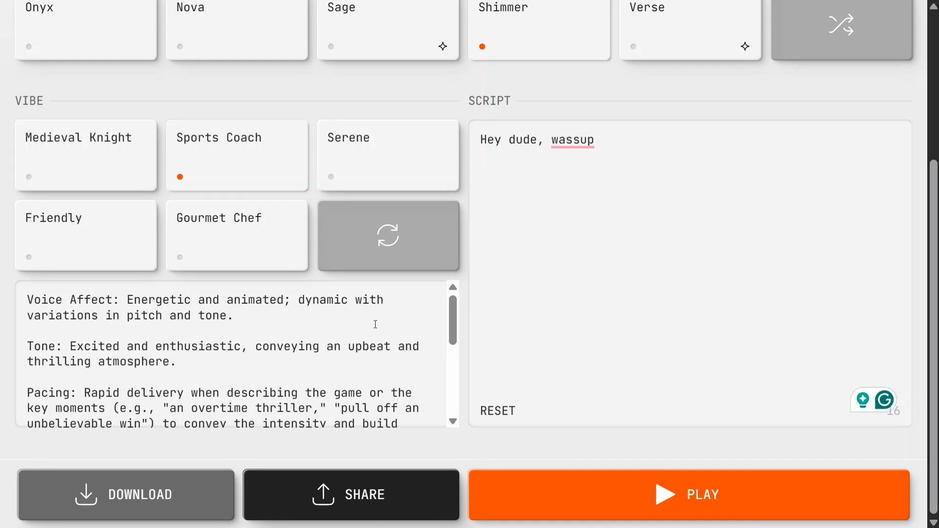
scroll(498, 185, "up", 5)
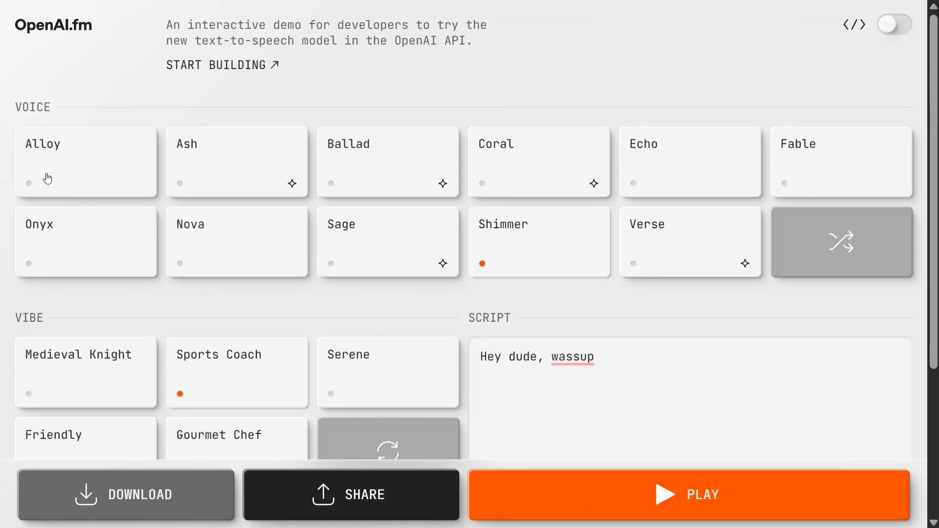
Select the Alloy voice and Gourmet Chef vibe, then play the script.
left_click(31, 185)
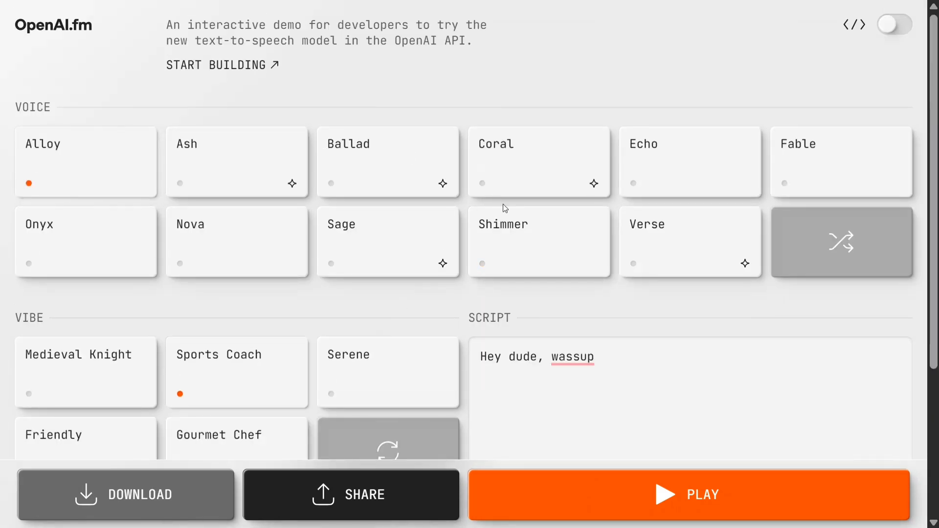
scroll(628, 404, "down", 4)
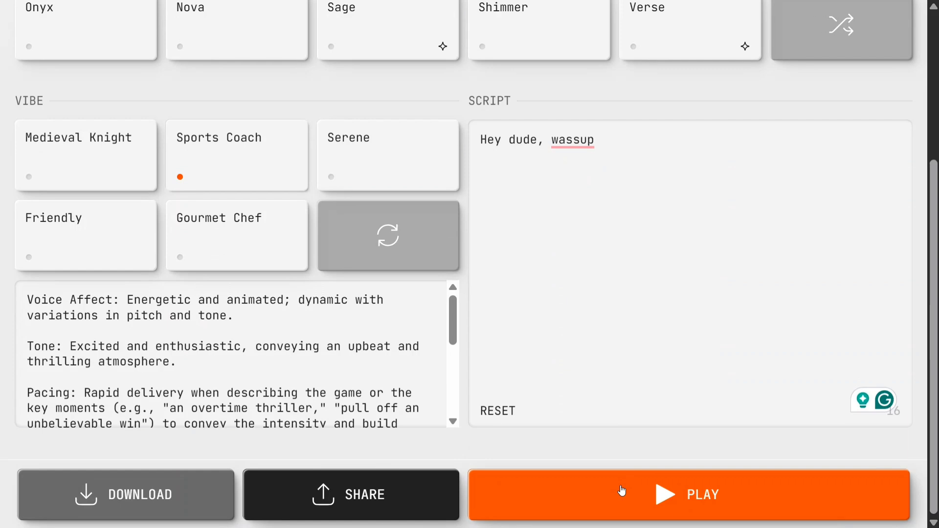
left_click(239, 230)
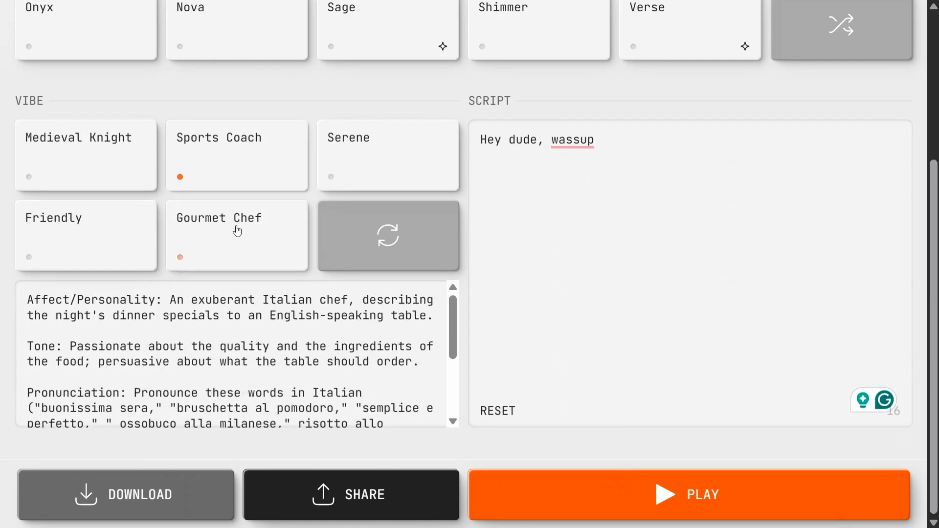
left_click(685, 490)
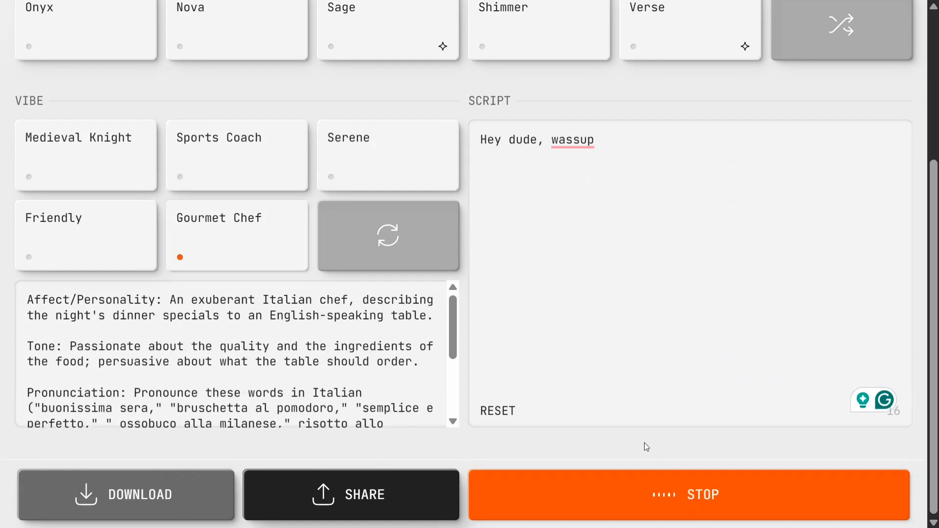
scroll(310, 334, "up", 5)
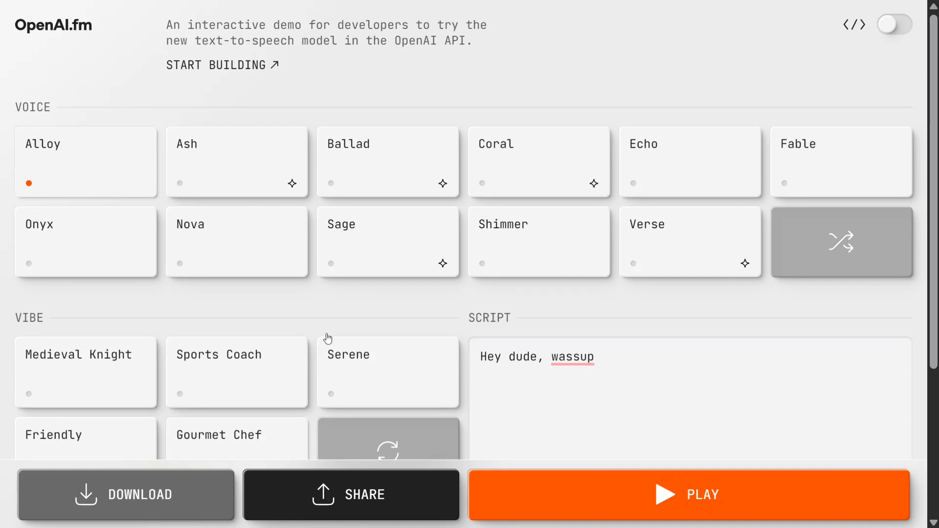
Choose the Fable voice and the Medieval Knight vibe.
left_click(813, 190)
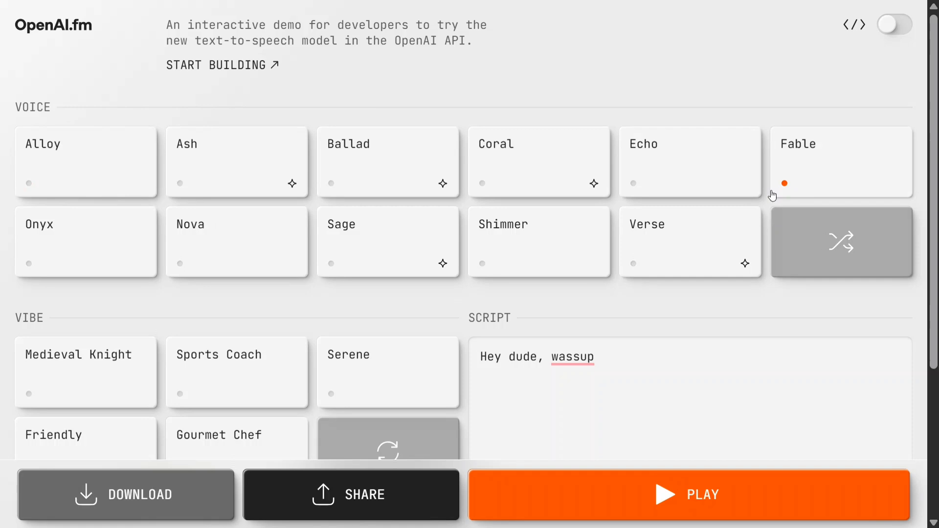
scroll(367, 255, "down", 4)
left_click(321, 247)
left_click(93, 228)
left_click(70, 166)
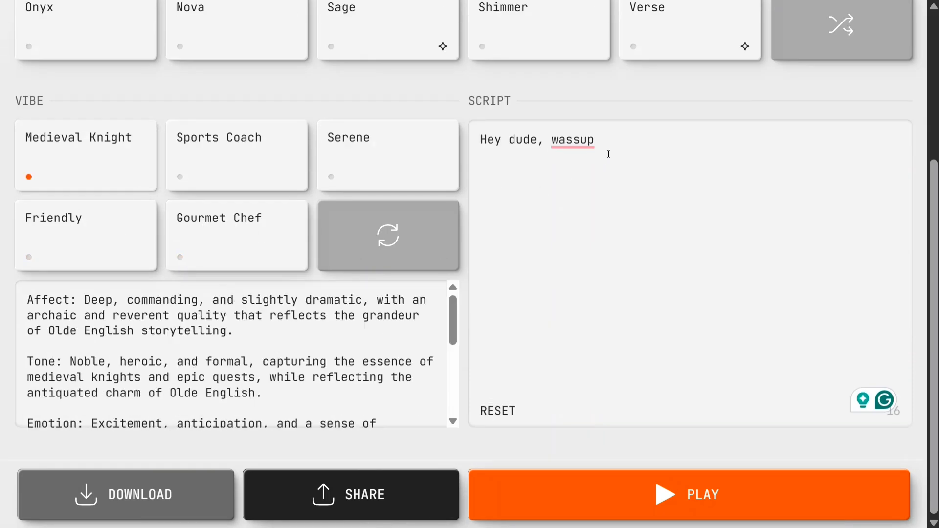
Play the script in the Medieval Knight style, then place the cursor in the vibe description.
left_click(606, 511)
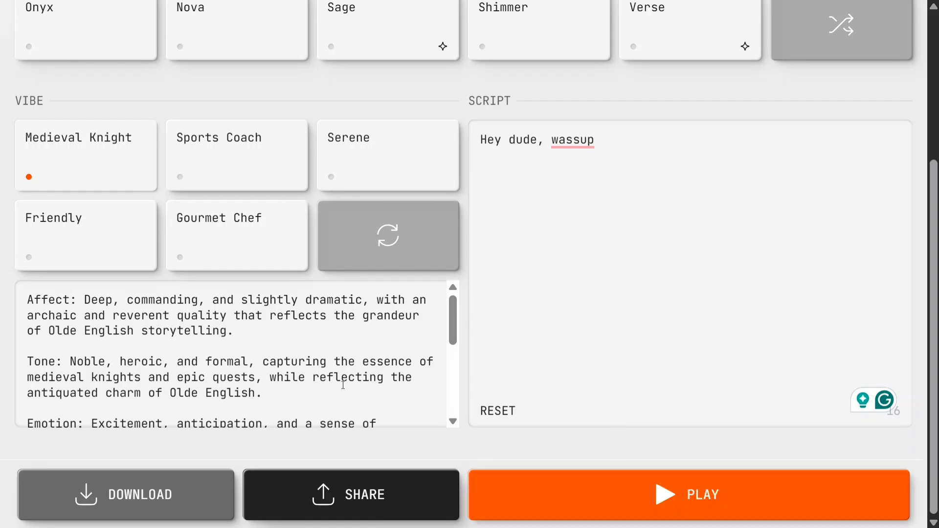
scroll(343, 385, "down", 5)
scroll(343, 385, "up", 5)
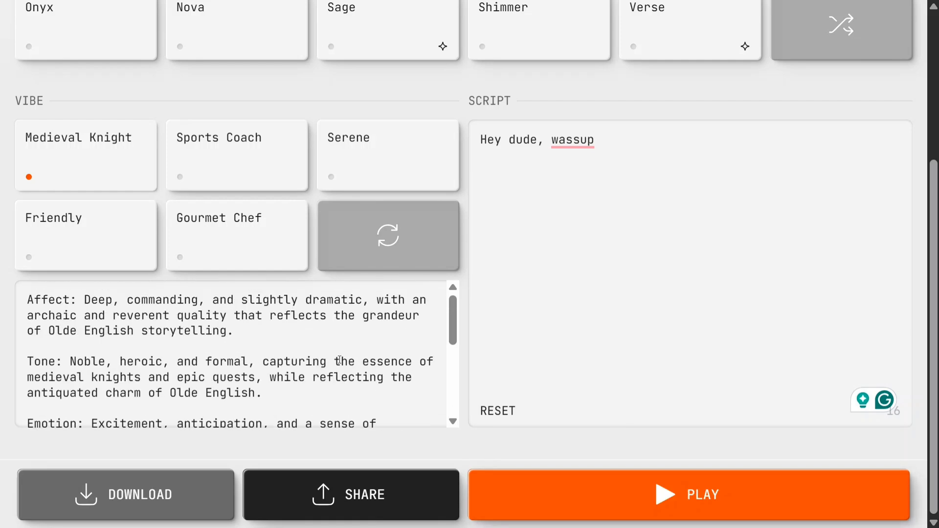
left_click(359, 337)
Replace the script with the pasted Medieval Knight vibe description text.
key("ctrl+a")
key("ctrl+c")
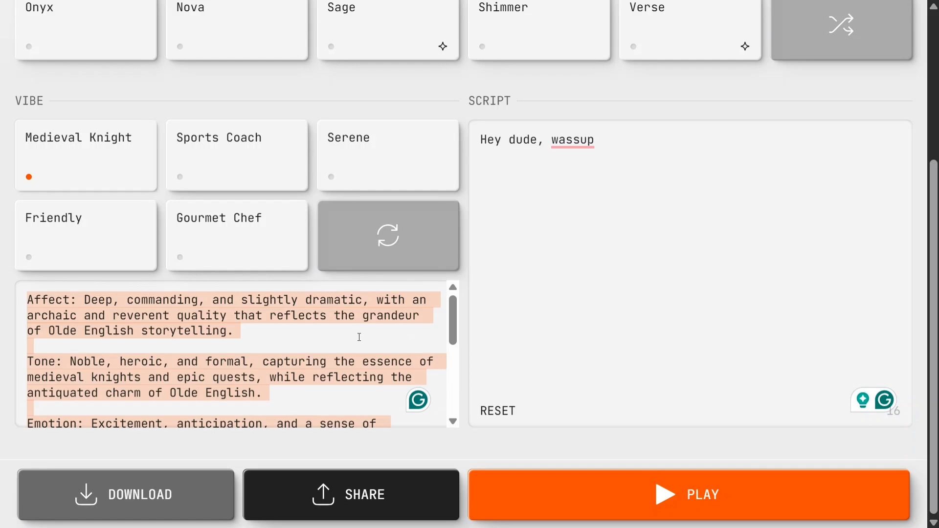
left_click(635, 151)
key("ctrl+a")
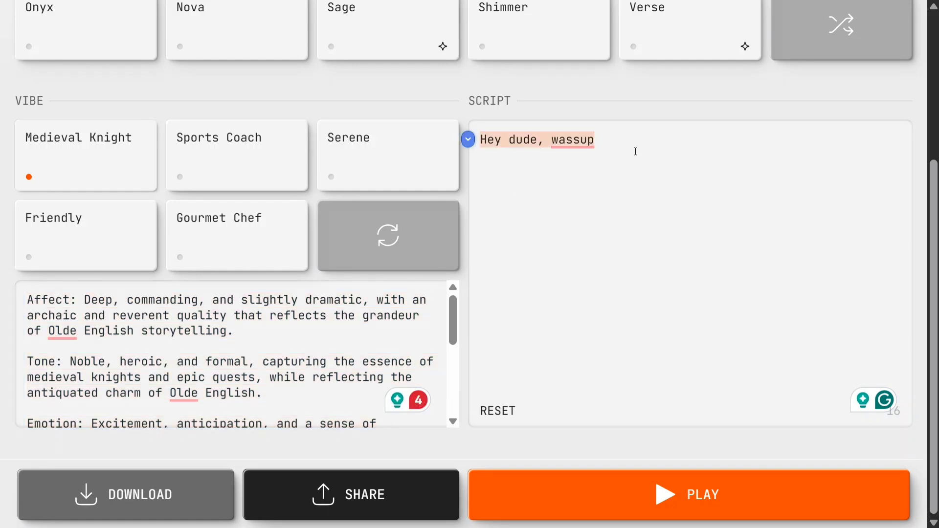
key("ctrl+v")
scroll(599, 229, "up", 2)
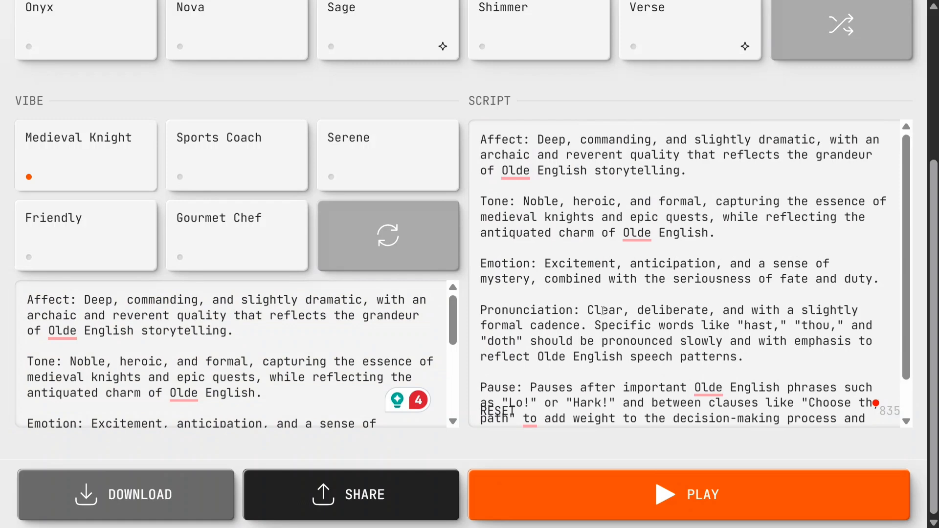
Set the vibe to Sports Coach and the voice to Coral.
left_click(237, 151)
scroll(516, 185, "up", 5)
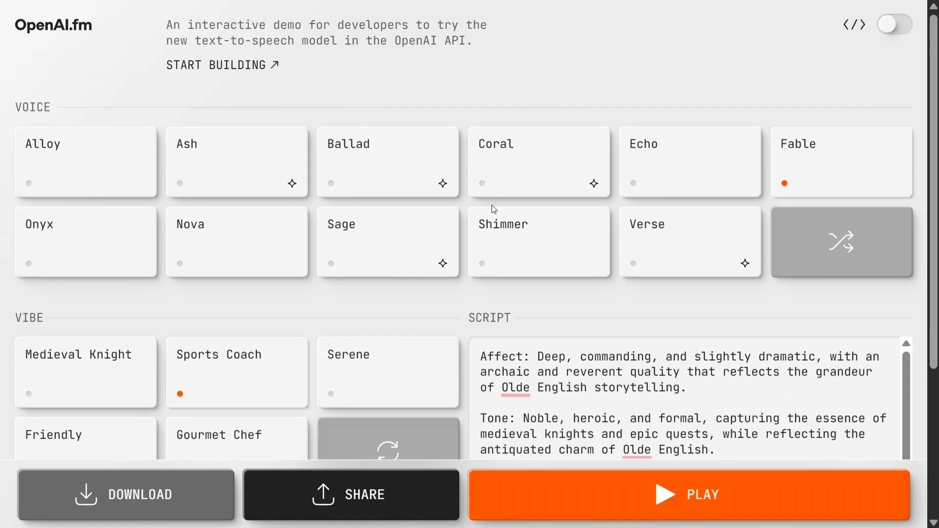
left_click(515, 186)
scroll(515, 186, "down", 4)
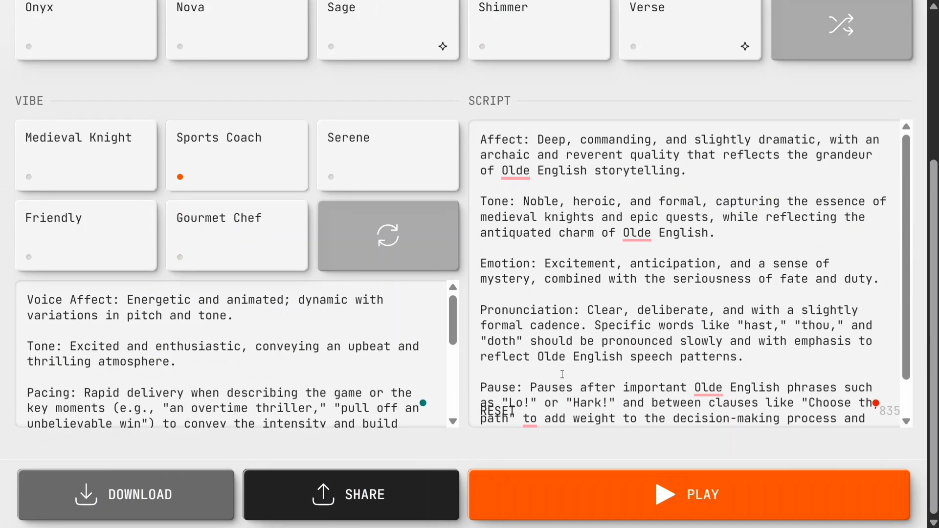
Play the knight script with Coral and Sports Coach, then stop playback.
left_click(551, 490)
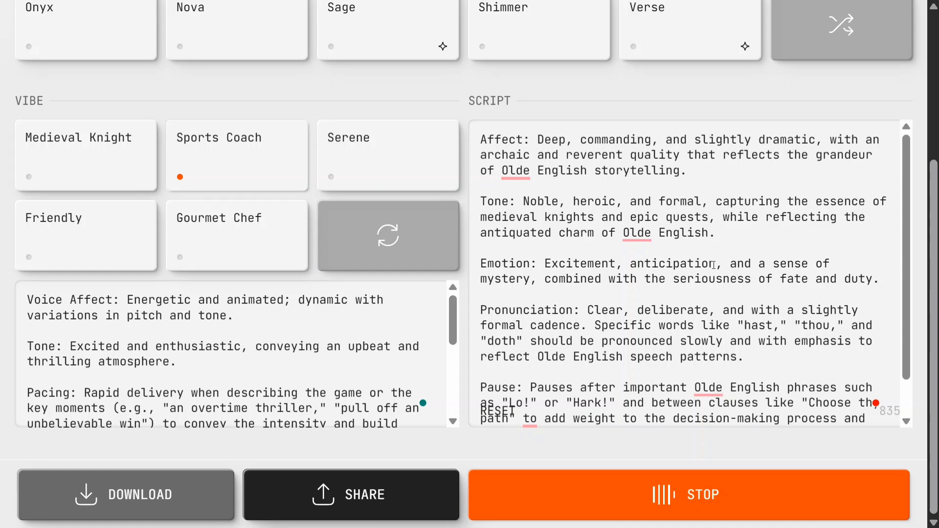
scroll(697, 346, "down", 1)
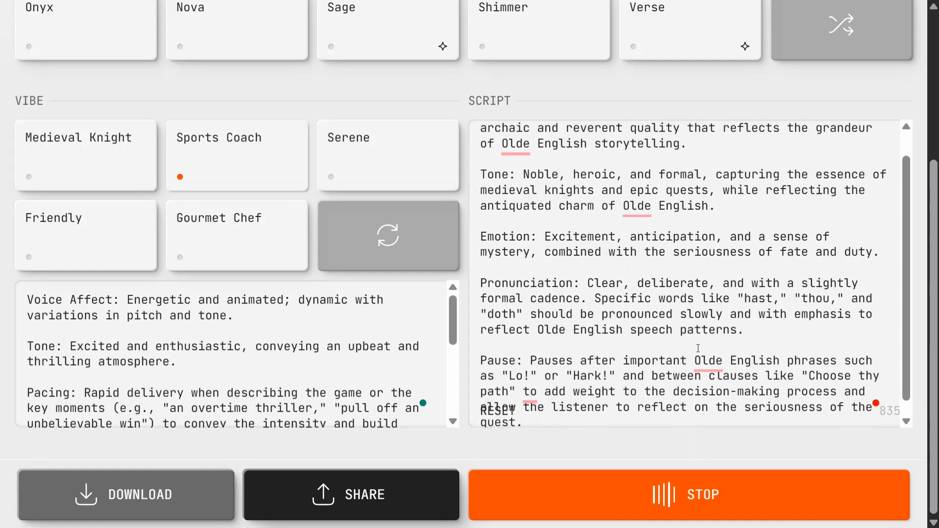
left_click(655, 494)
scroll(481, 118, "up", 4)
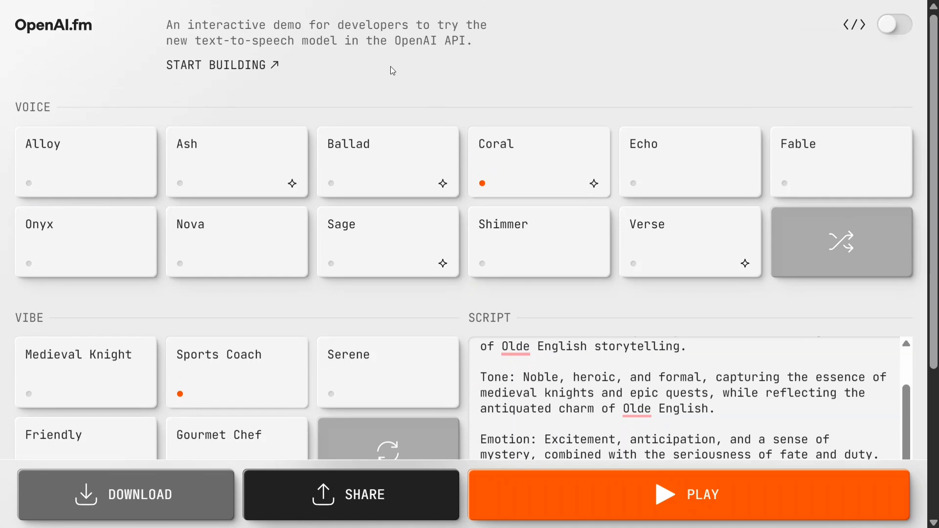
Start the download as Wave Sound file openai-fm-coral-sports-coach, then close the save dialog.
scroll(390, 67, "down", 4)
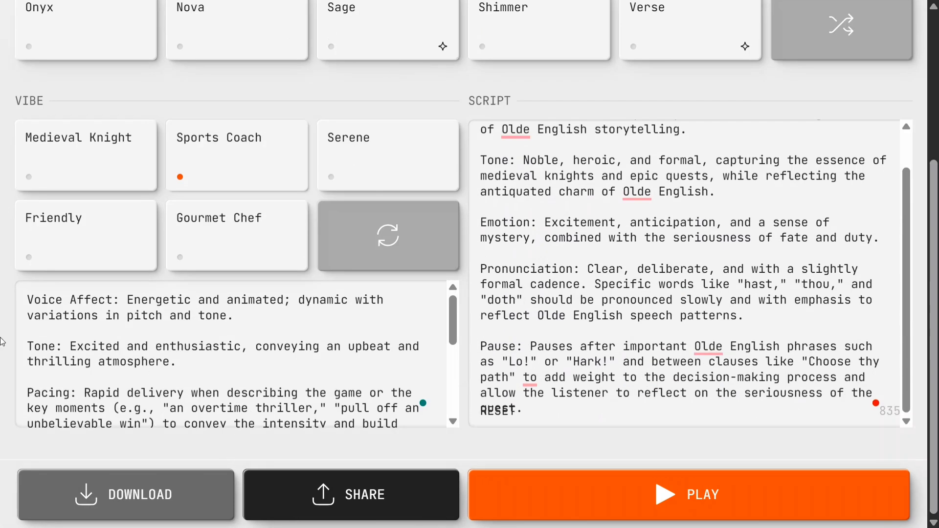
left_click(135, 501)
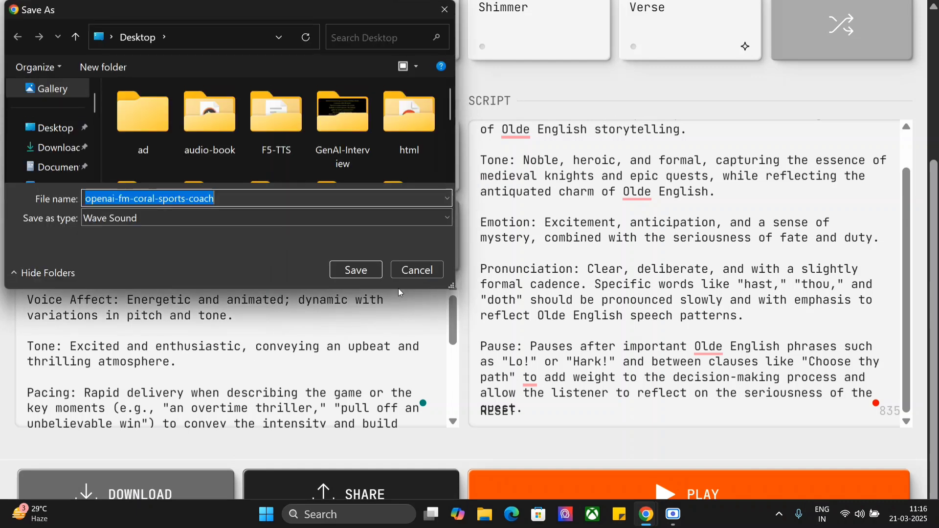
left_click(415, 270)
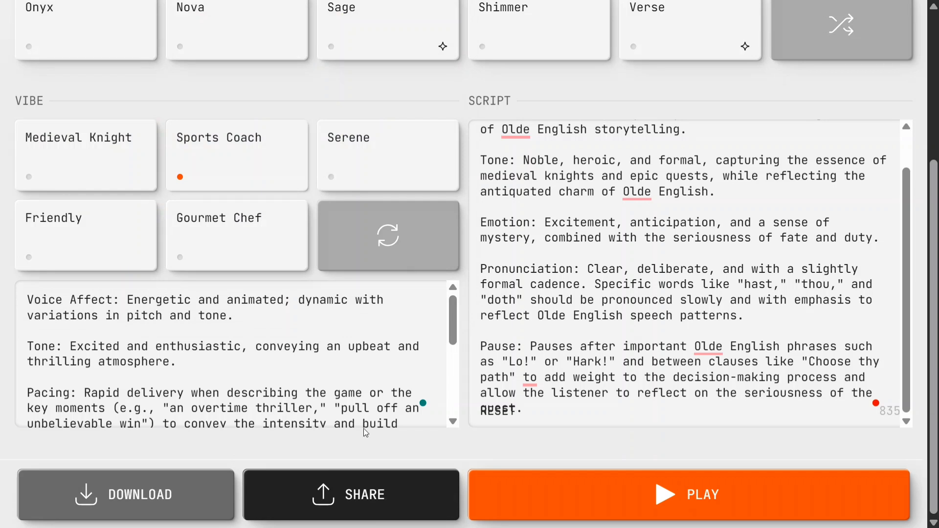
Shuffle the voice to Sage and set the vibe to Serene.
scroll(811, 239, "up", 5)
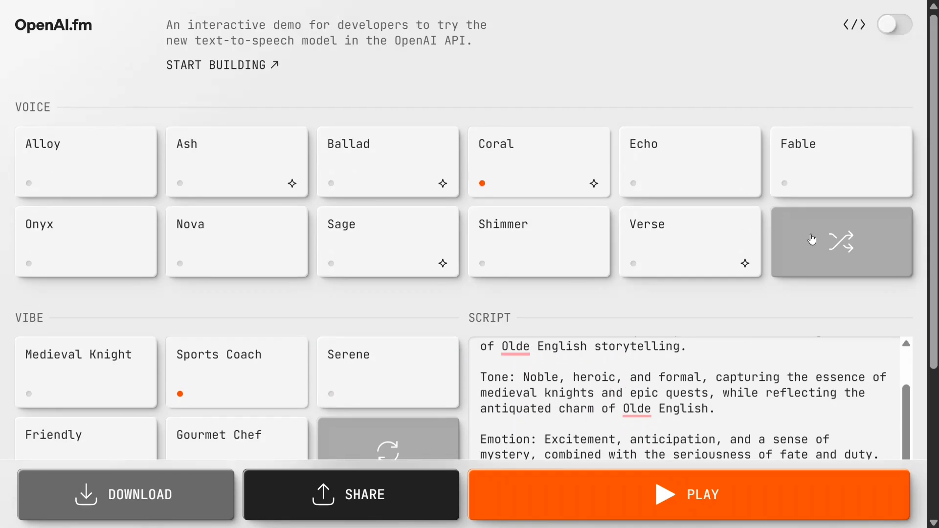
left_click(810, 239)
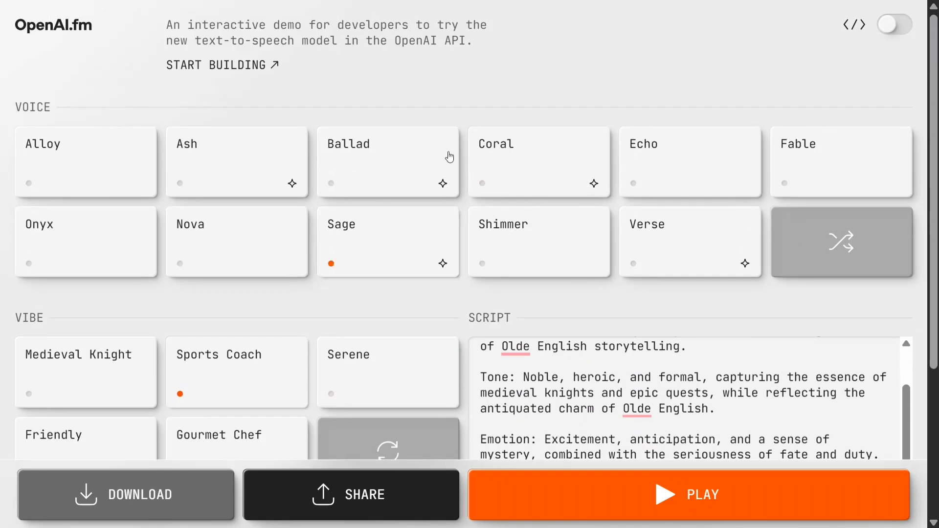
scroll(324, 220, "down", 1)
scroll(323, 229, "down", 3)
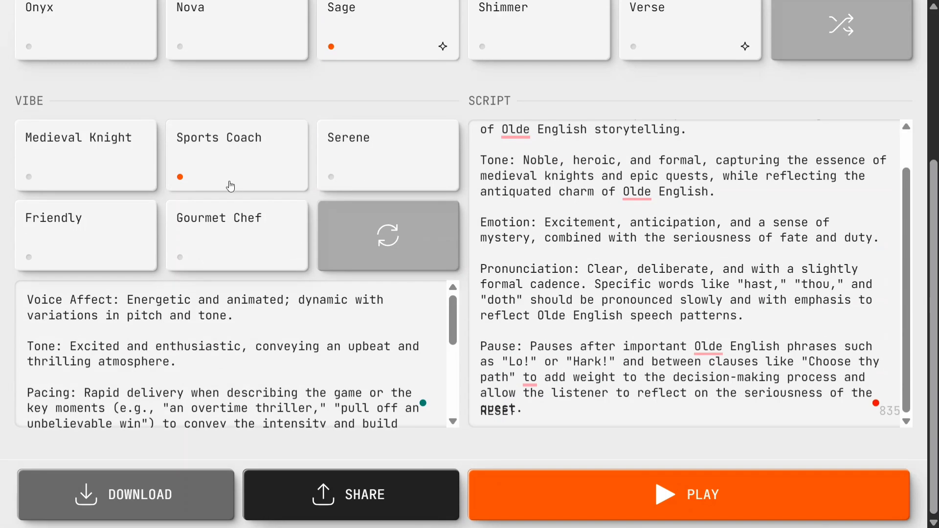
left_click(226, 224)
left_click(388, 156)
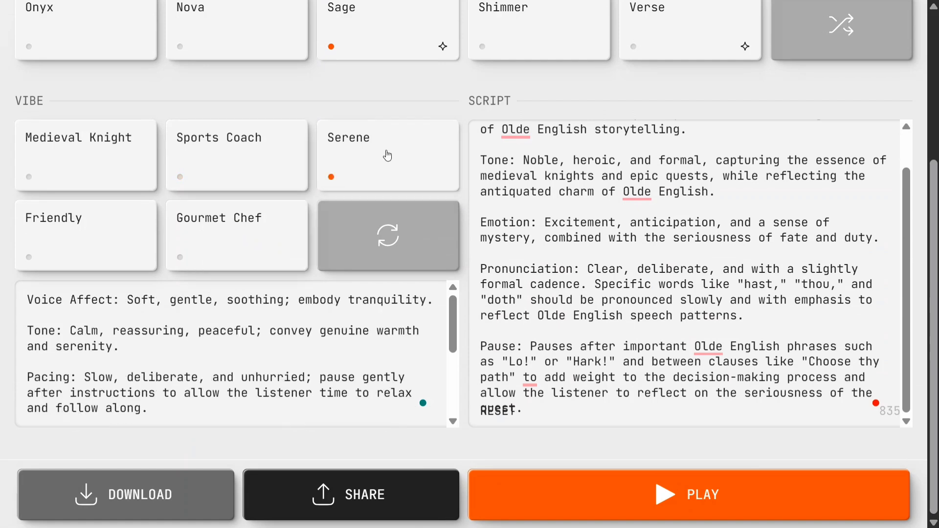
Play the knight script with Sage and the Serene vibe, then stop it.
scroll(192, 349, "down", 3)
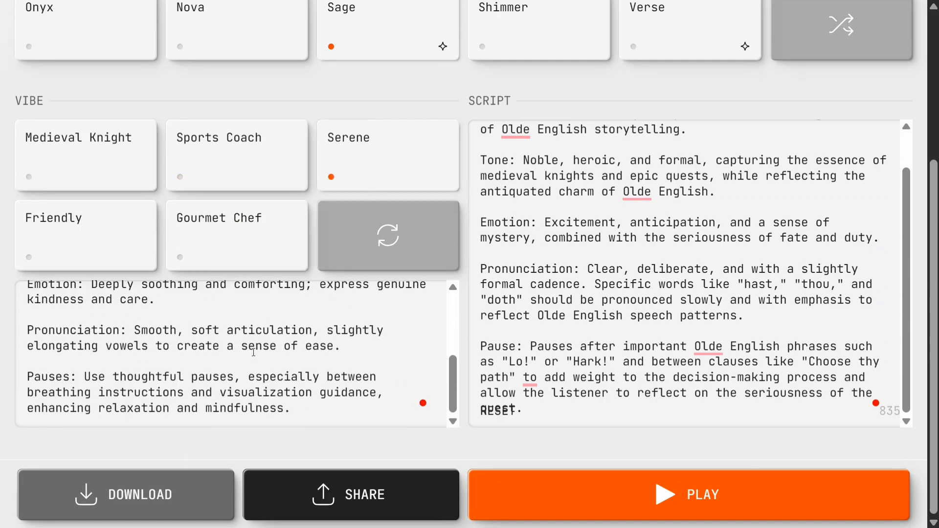
scroll(193, 349, "up", 3)
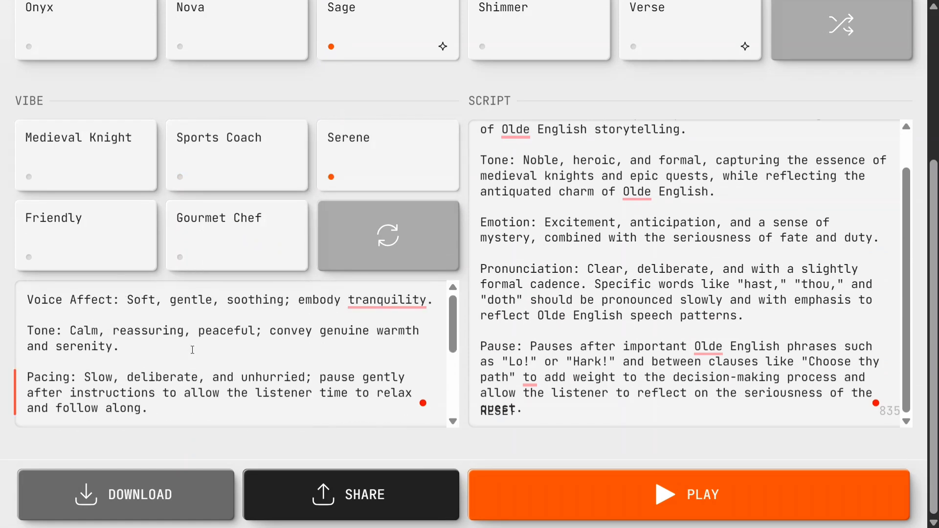
left_click(603, 508)
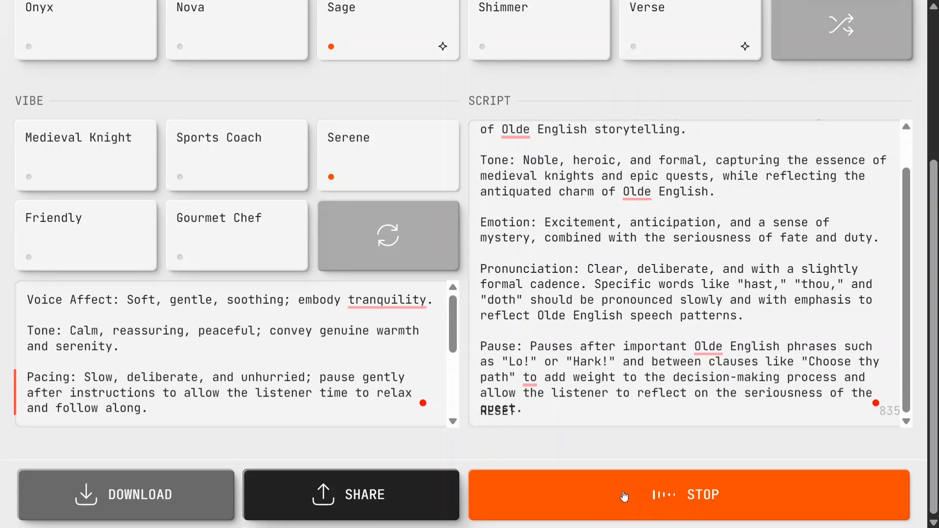
left_click(625, 497)
scroll(469, 252, "up", 1)
scroll(469, 272, "up", 1)
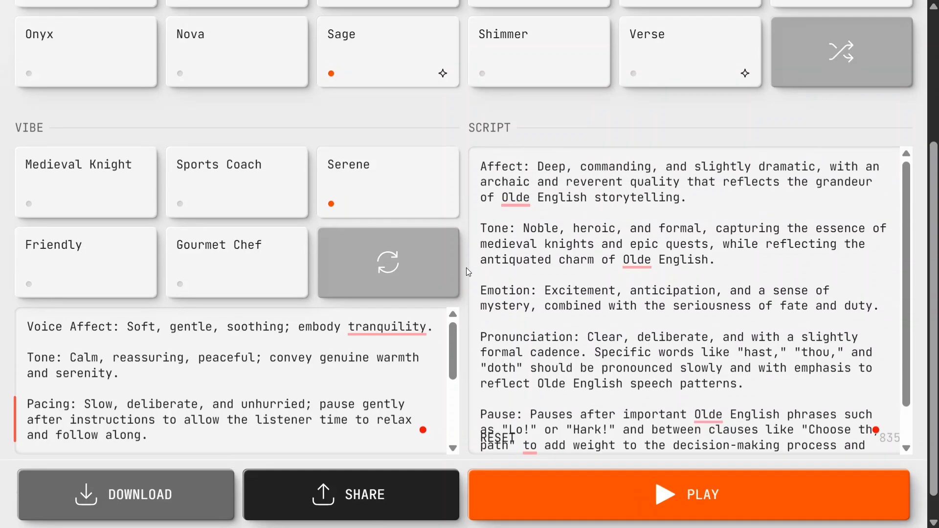
scroll(469, 272, "up", 4)
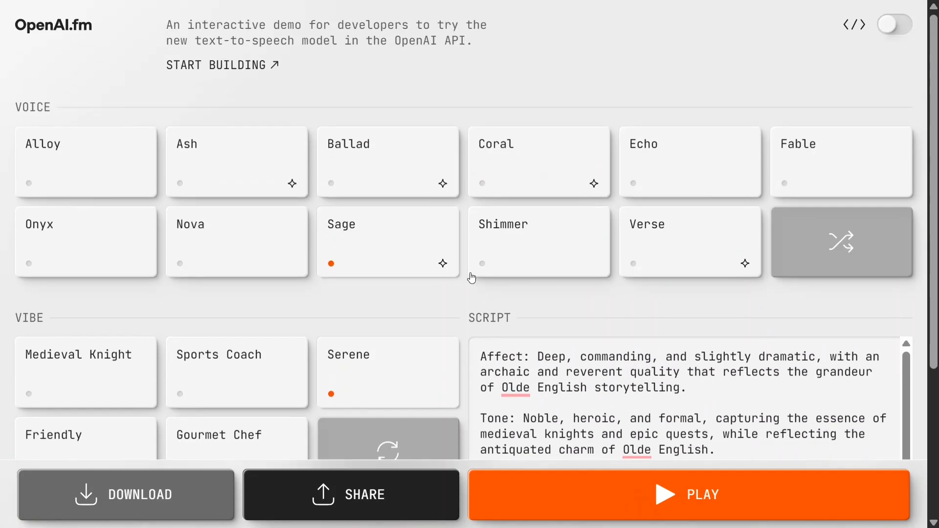